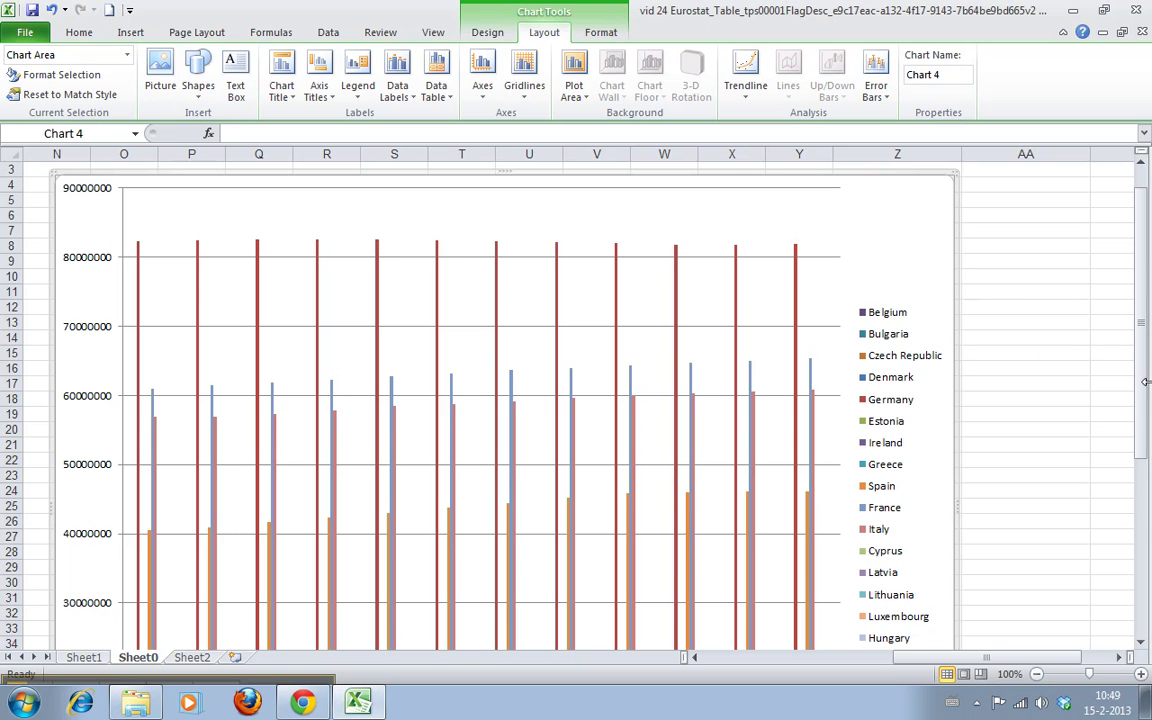
Scroll the sheet down until the chart's x-axis years 2001–2012 are visible.
left_click_drag(1137, 313, 1146, 470)
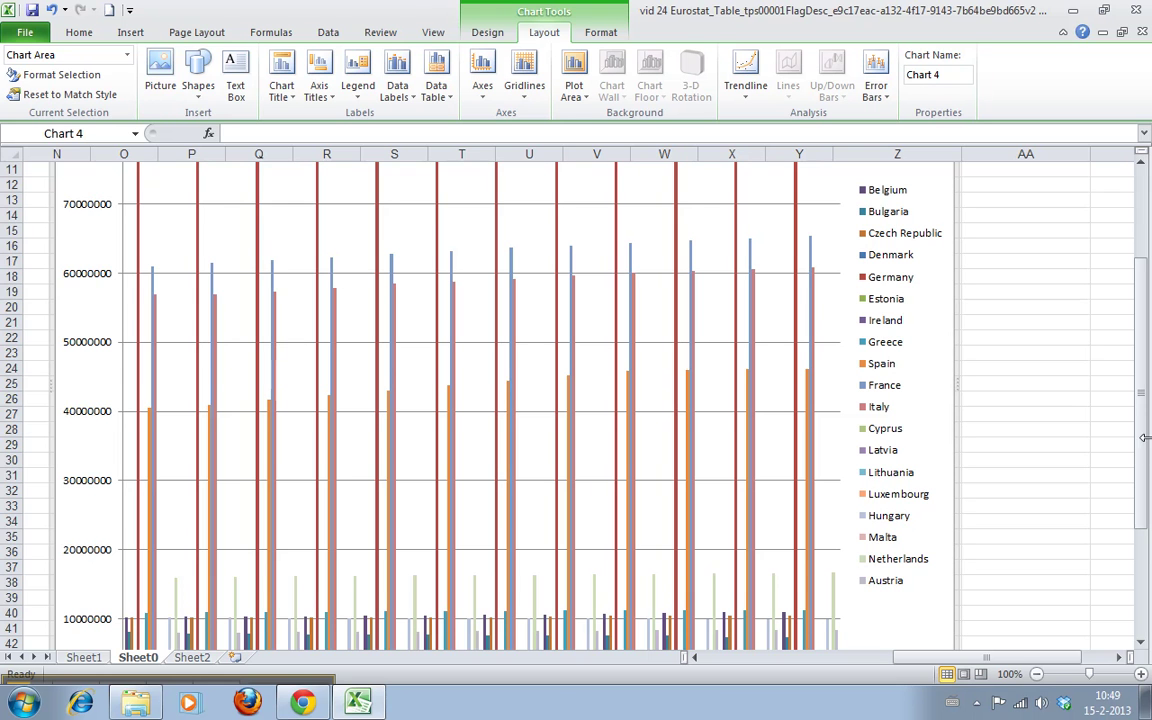
left_click_drag(1137, 418, 1140, 470)
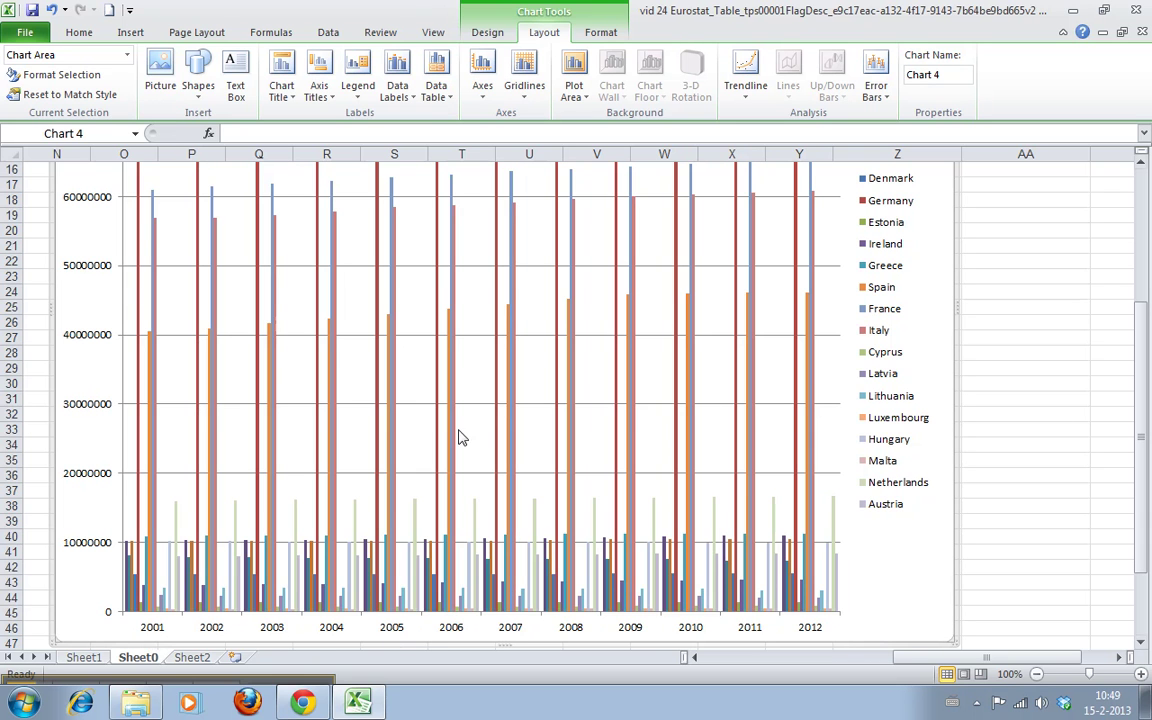
left_click_drag(1146, 491, 1107, 447)
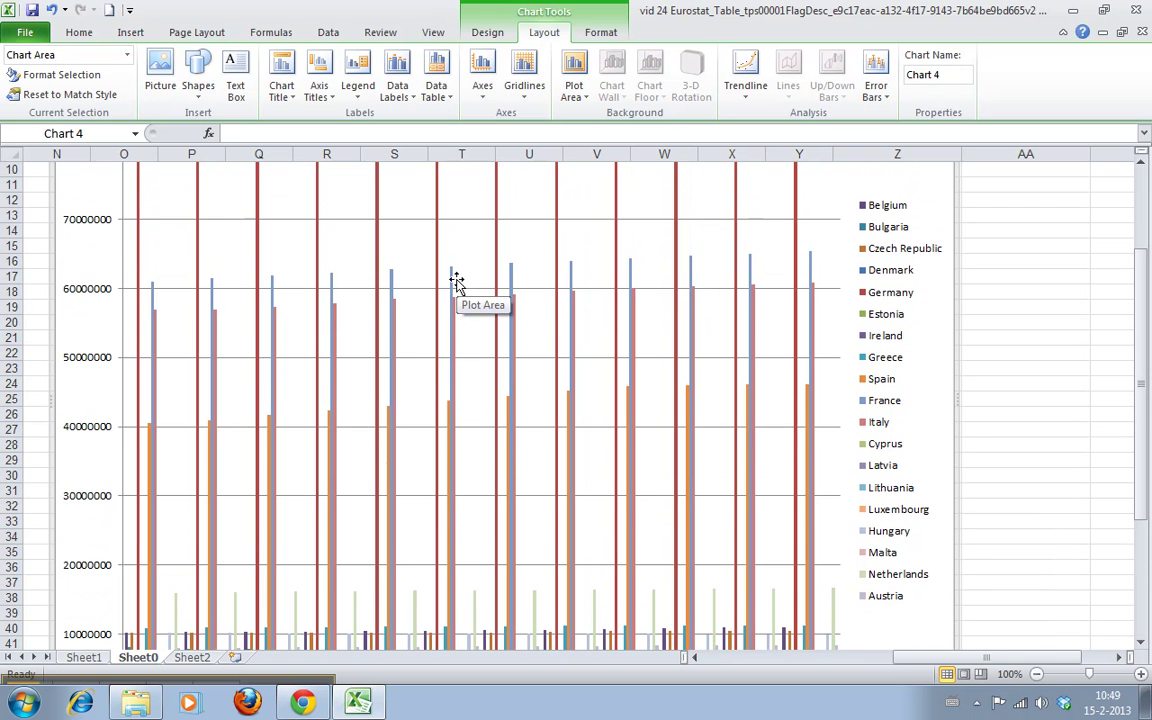
mouse_move(451, 283)
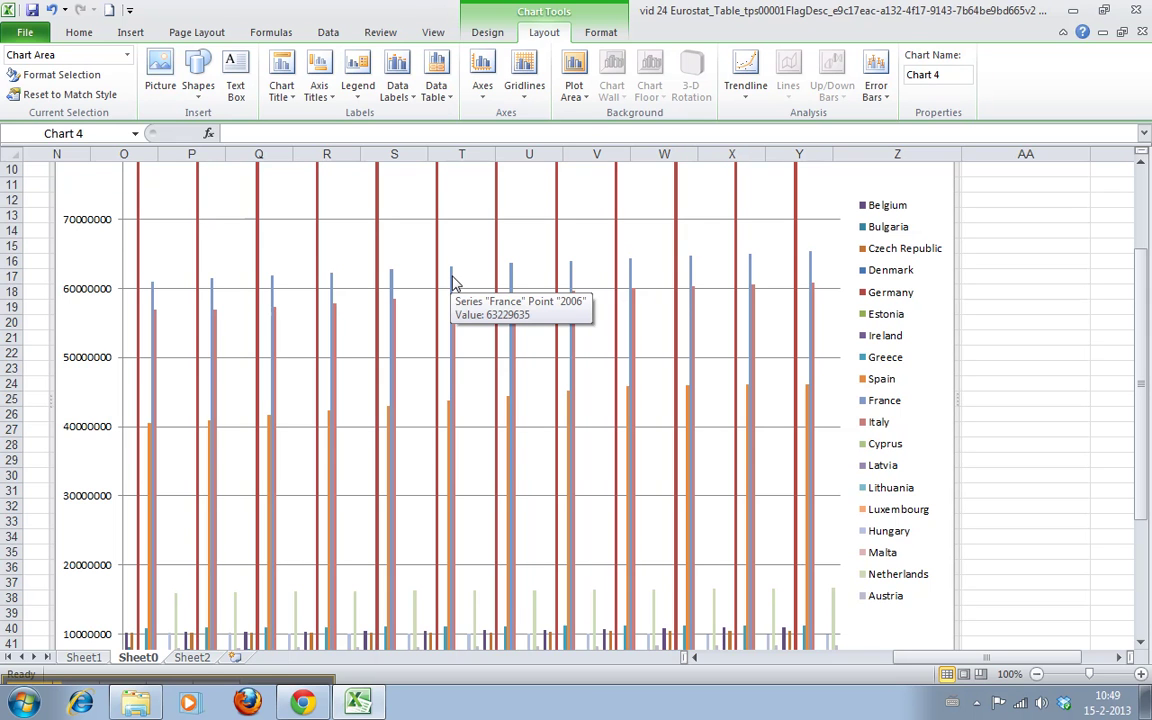
Select the whole France series in the population chart.
left_click(452, 284)
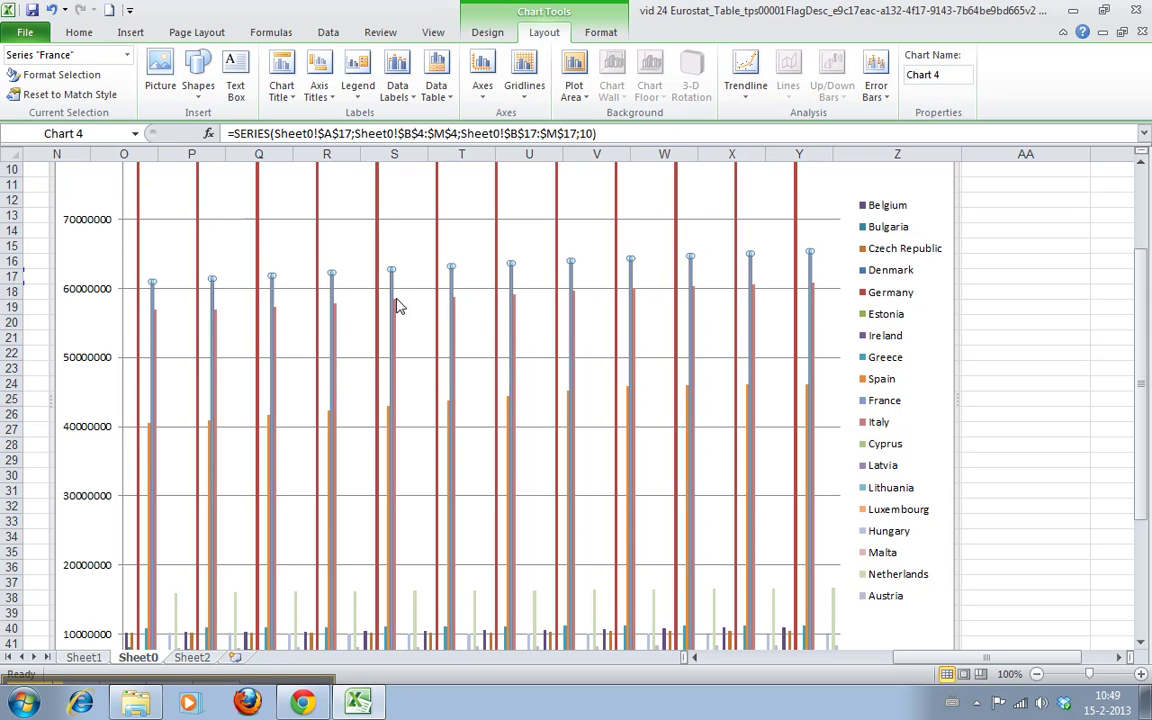
left_click(456, 288)
left_click(452, 286)
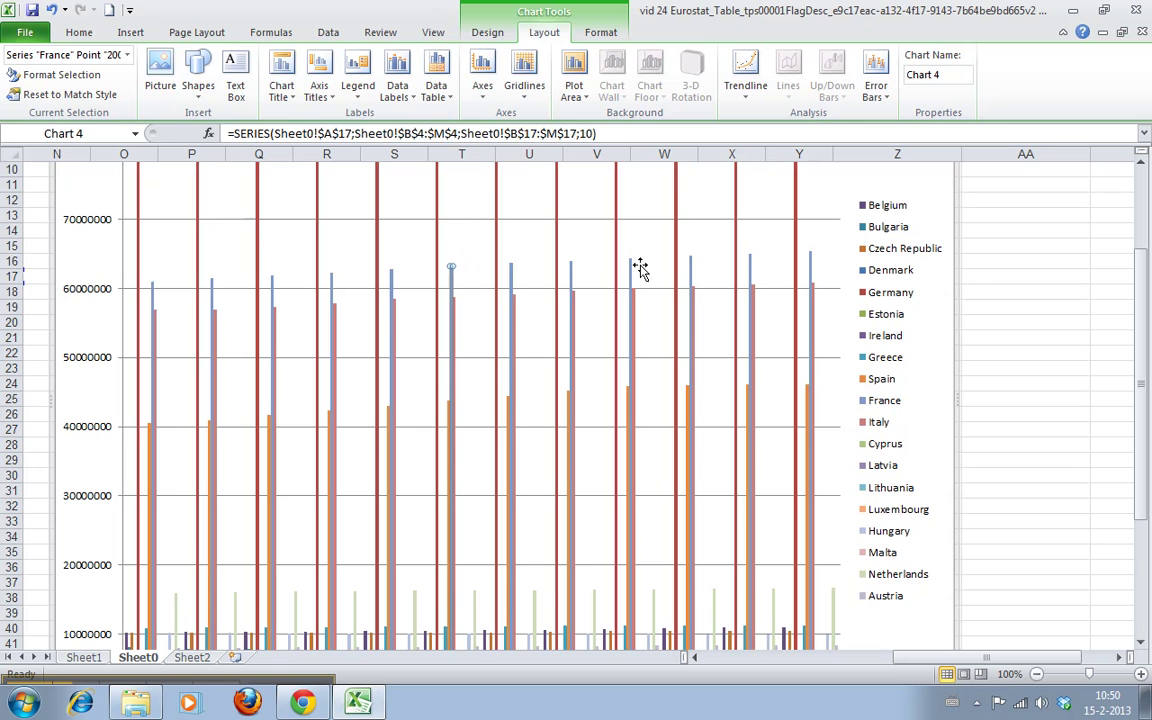
left_click(972, 279)
left_click(530, 273)
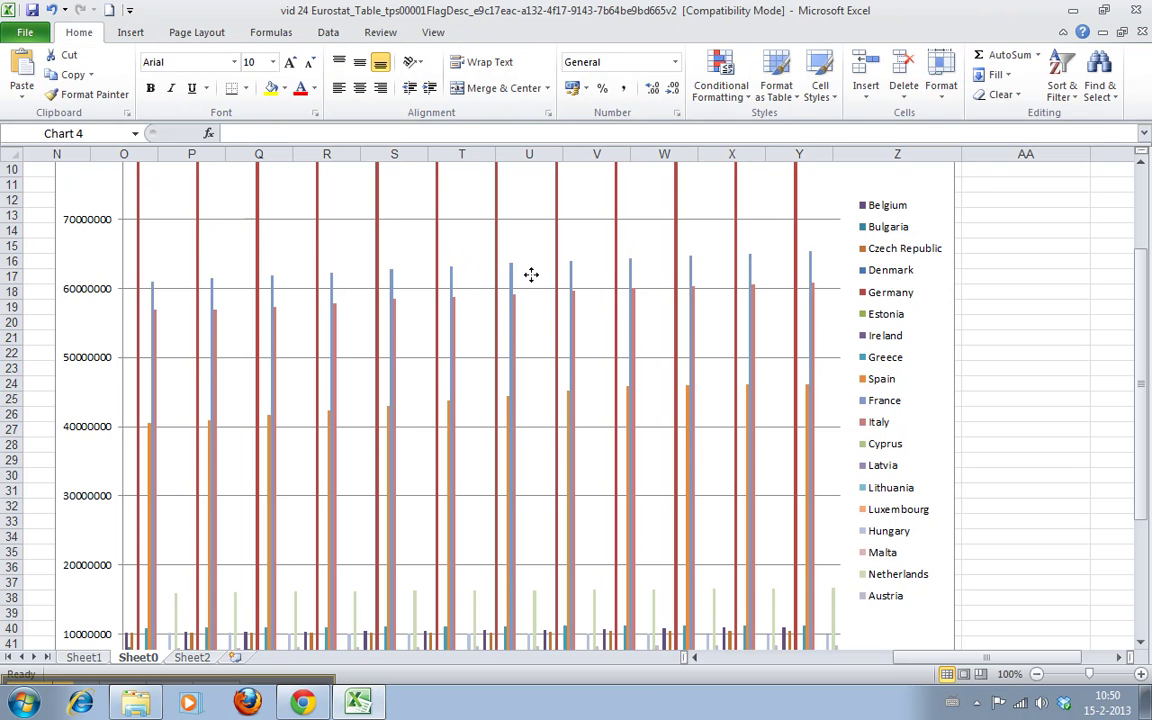
left_click(451, 272)
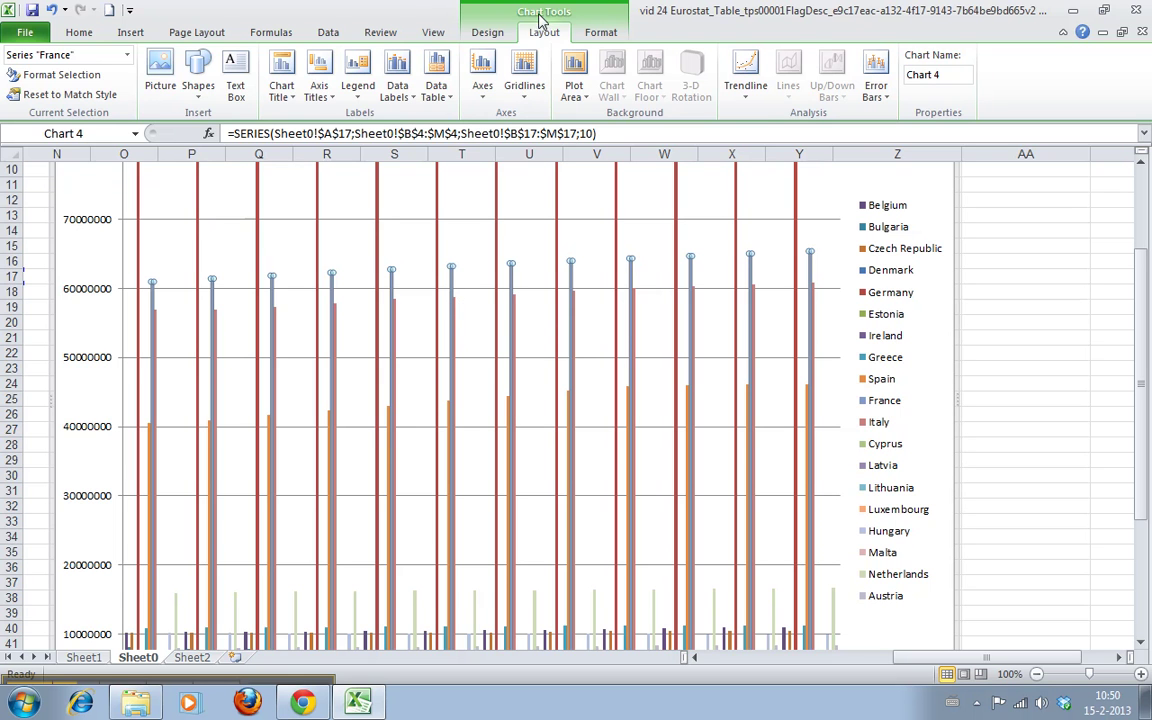
Browse the Chart Tools Design and Layout ribbon options.
left_click(489, 34)
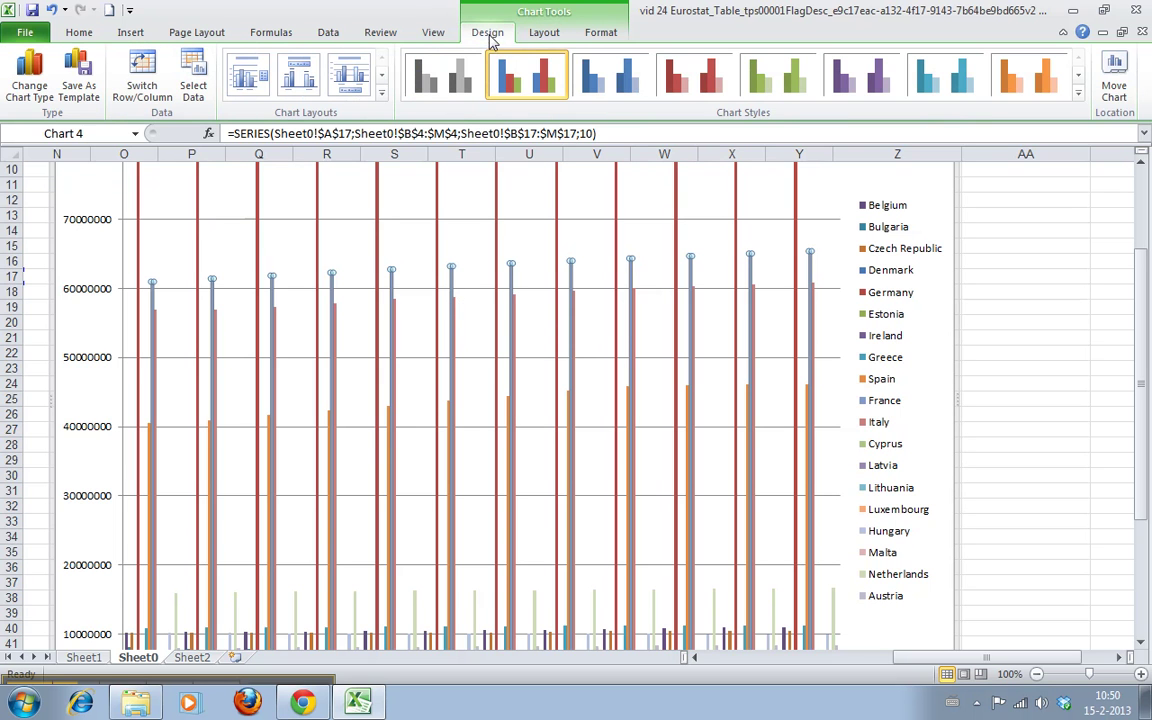
left_click(545, 33)
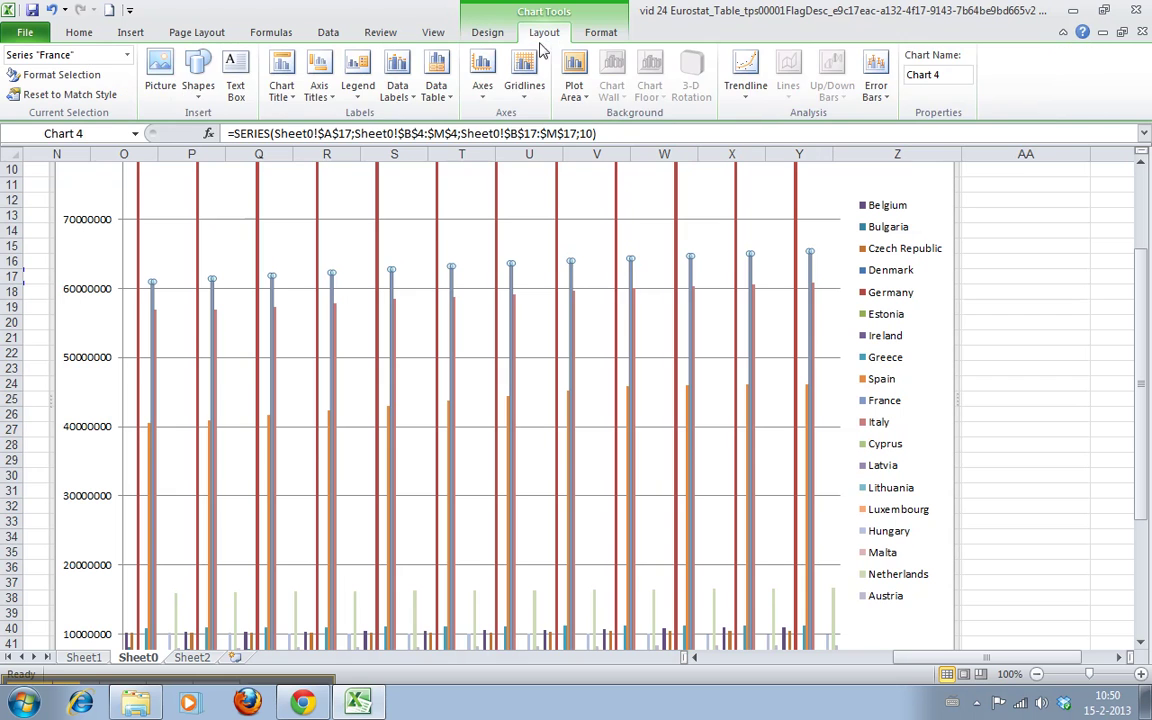
scroll(528, 36, "down", 1)
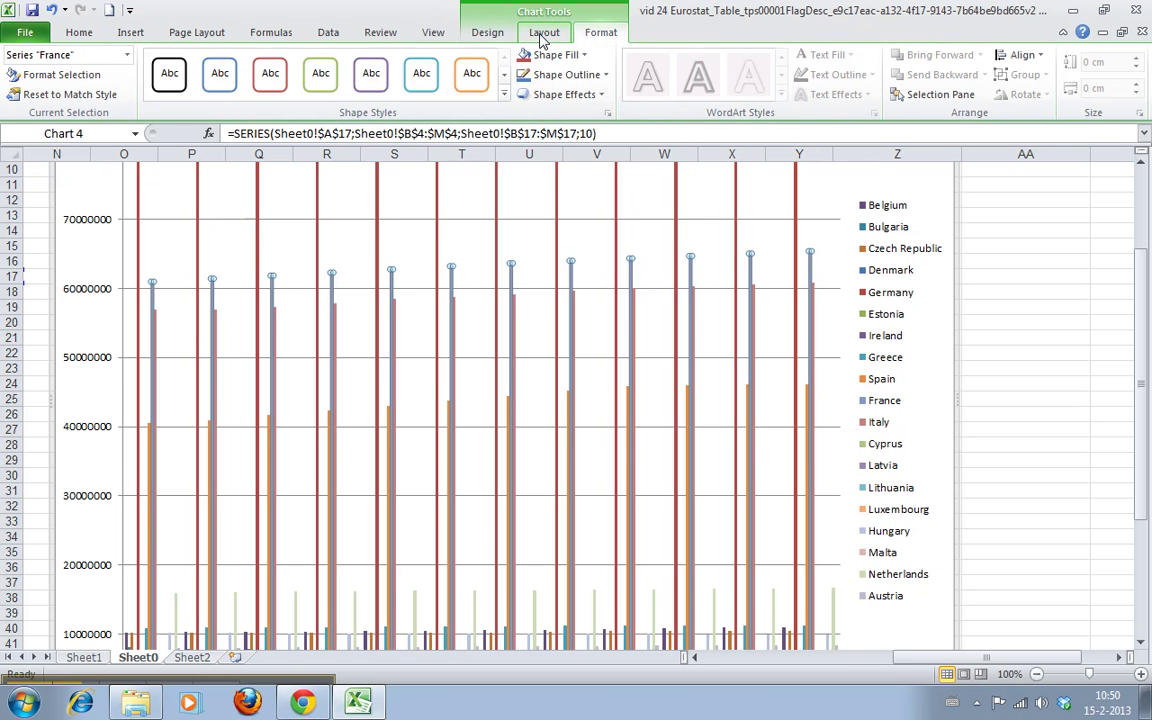
left_click(542, 36)
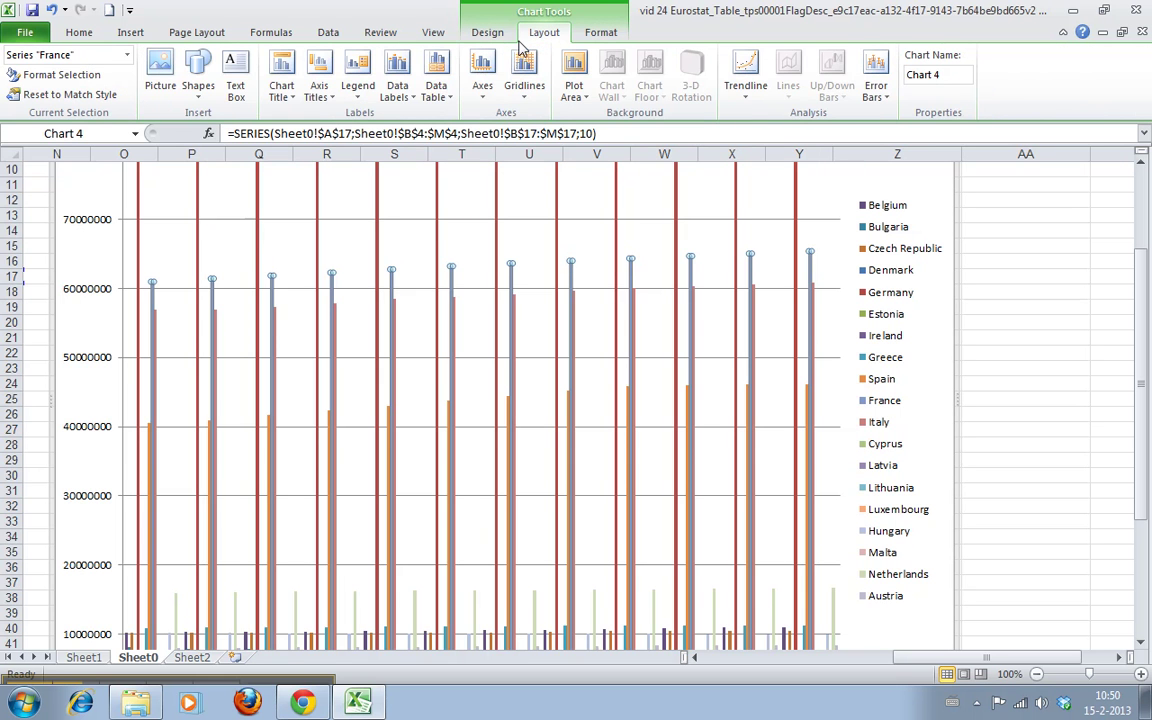
Add Outside End value labels to the France columns and select them.
left_click(408, 100)
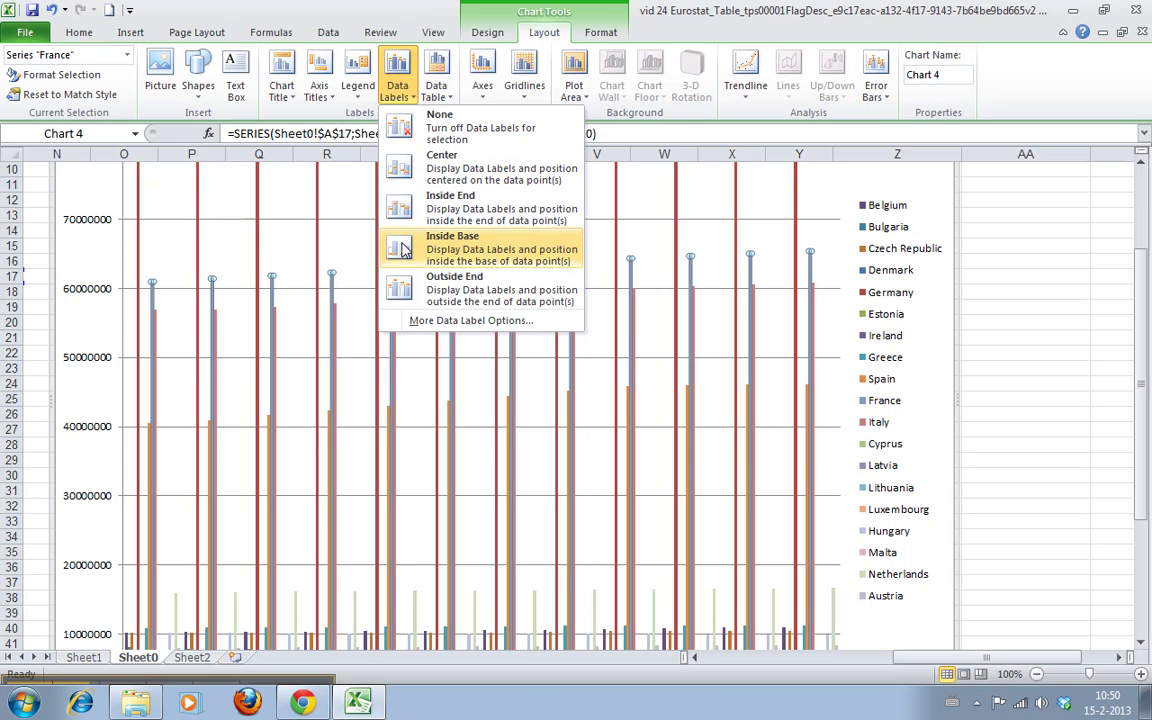
left_click(397, 300)
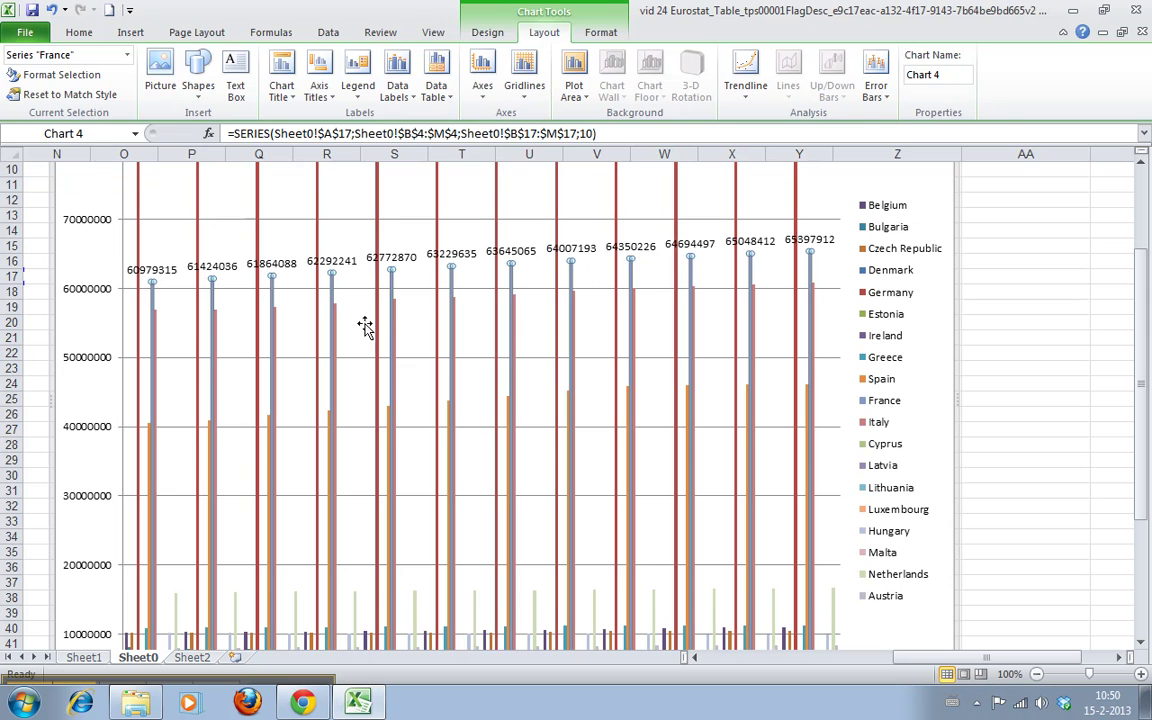
left_click(392, 257)
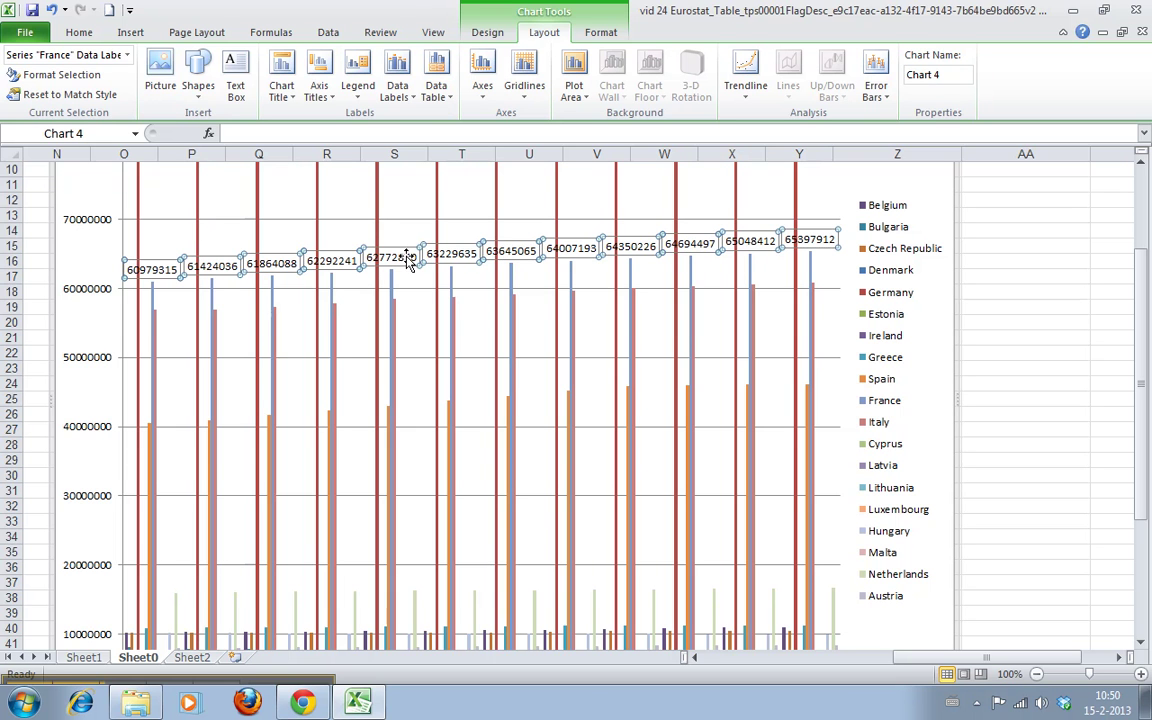
Open and close formatting for a single France data label.
left_click(407, 262)
double_click(407, 262)
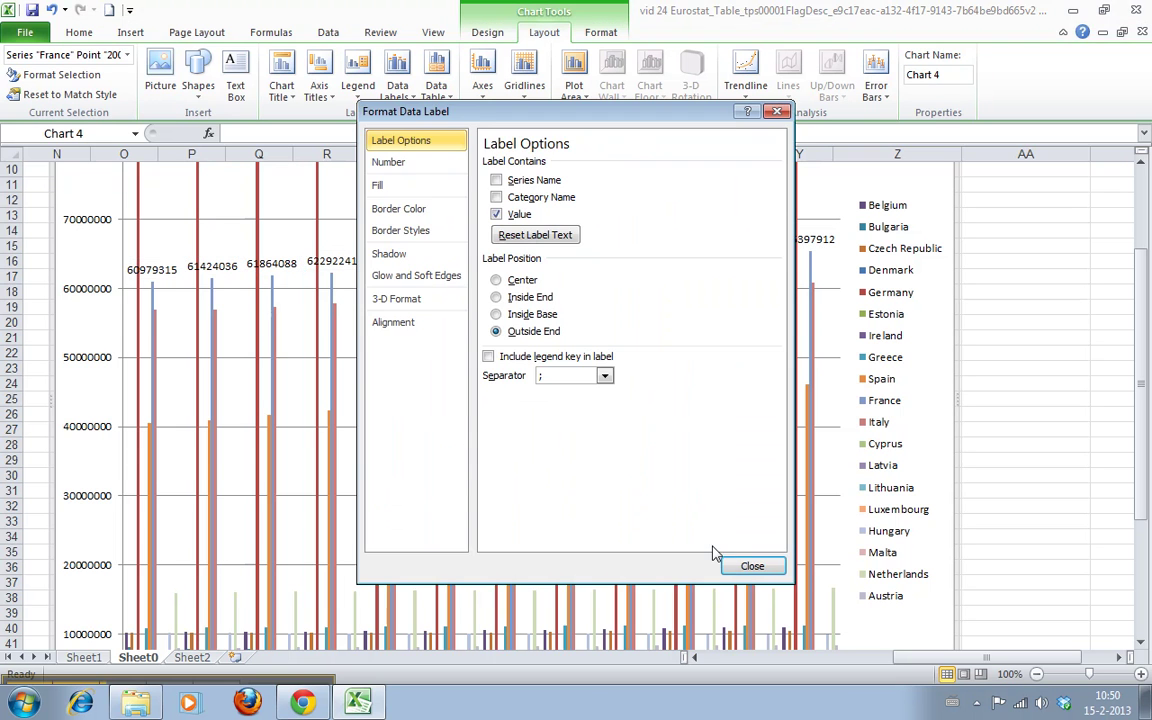
left_click(752, 566)
left_click(1110, 383)
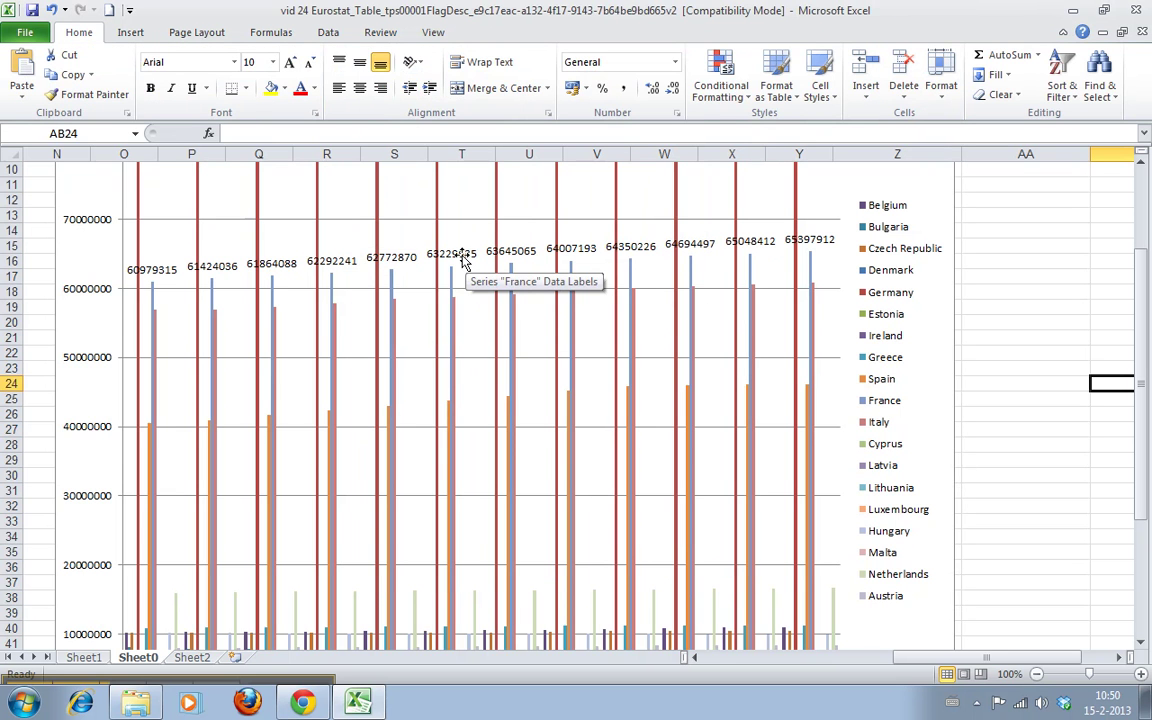
Set the France data labels' text direction to Rotate all text 270°.
double_click(463, 262)
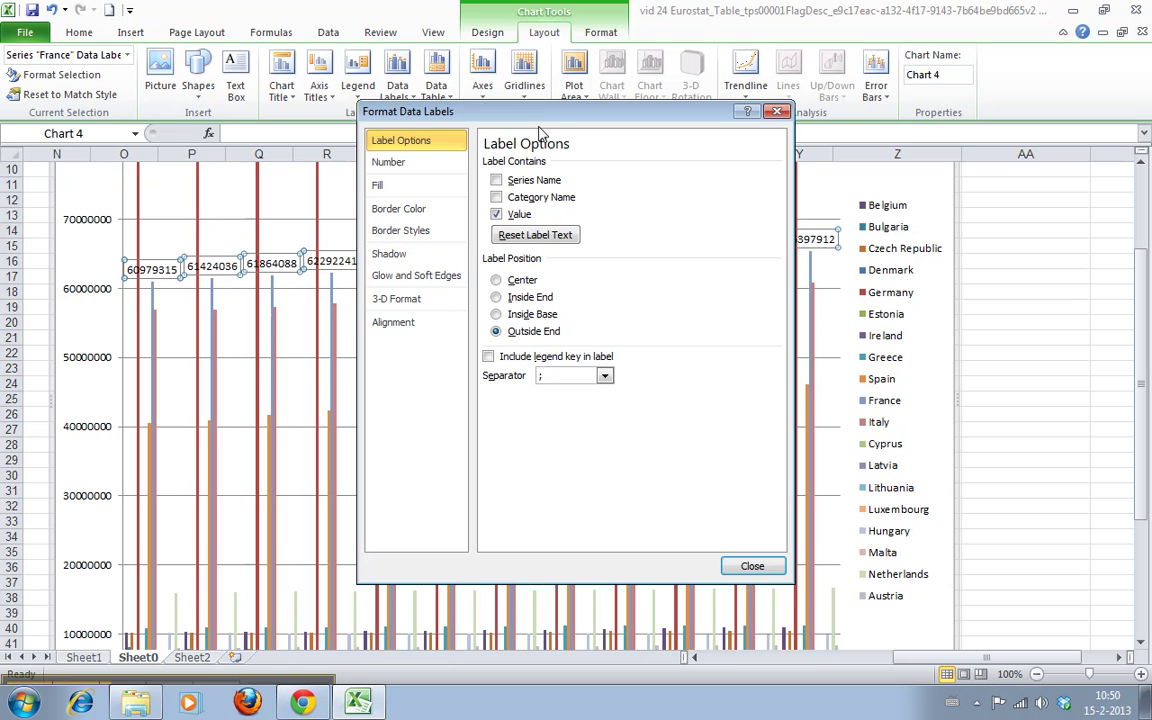
mouse_move(581, 110)
left_mouse_down()
mouse_move(840, 160)
mouse_move(867, 60)
left_mouse_up()
left_click(617, 279)
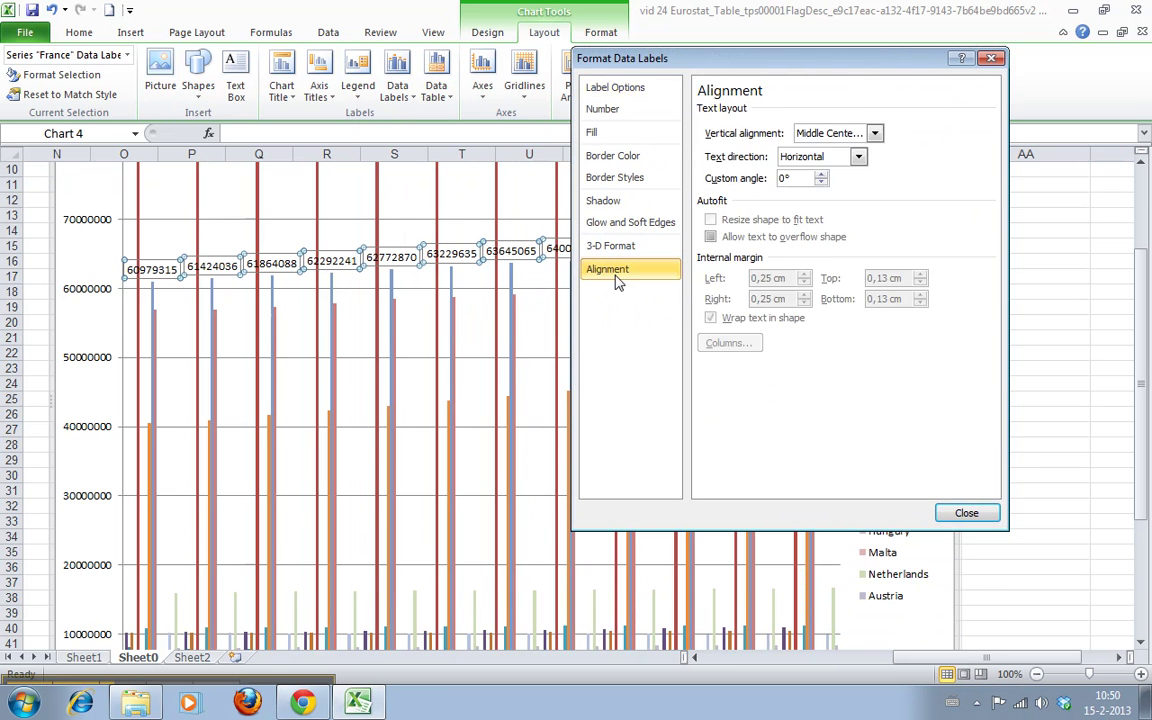
left_click(858, 156)
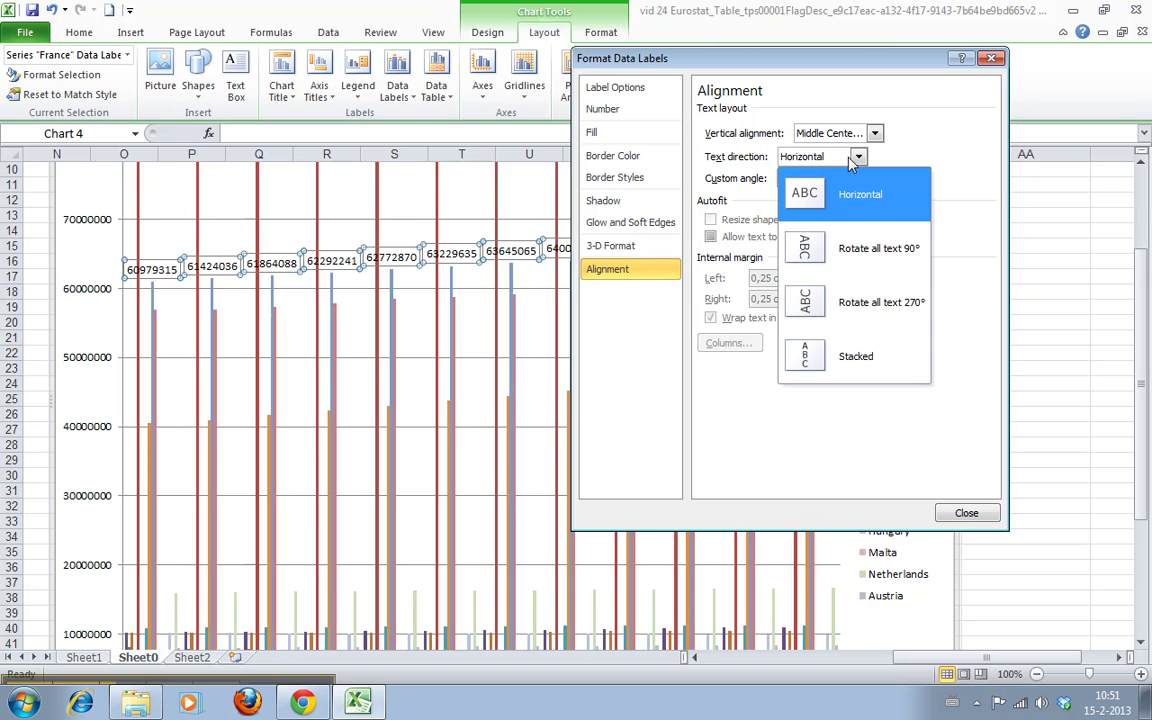
left_click(858, 298)
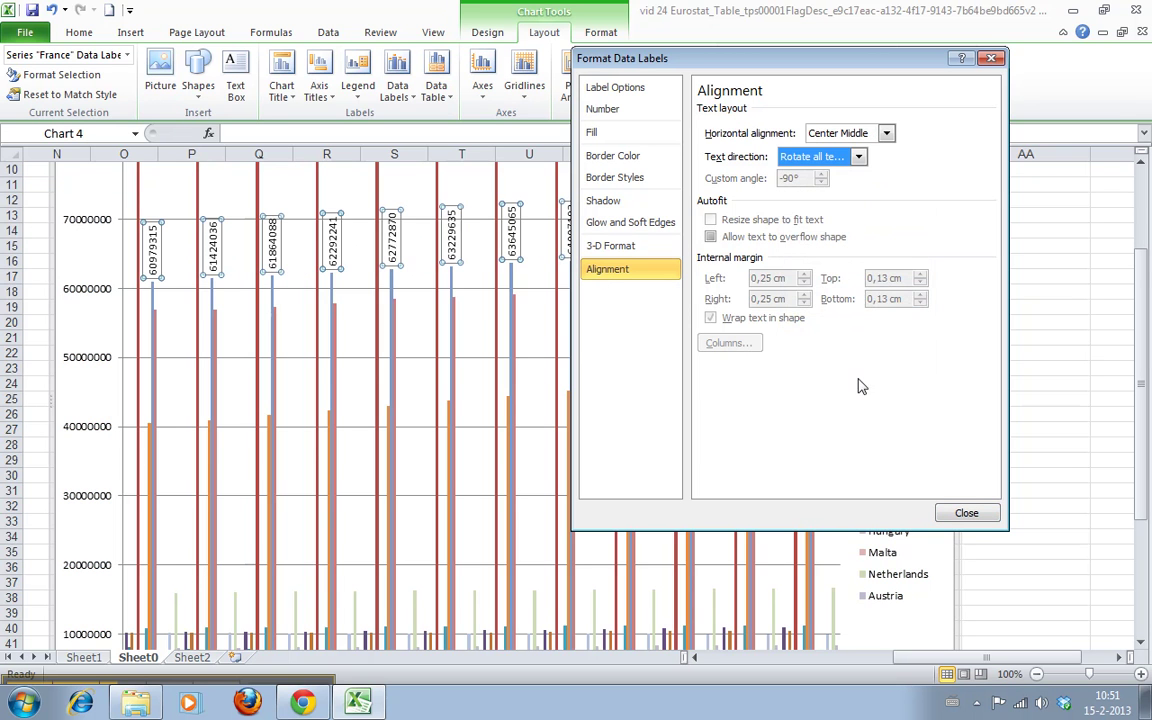
left_click(966, 514)
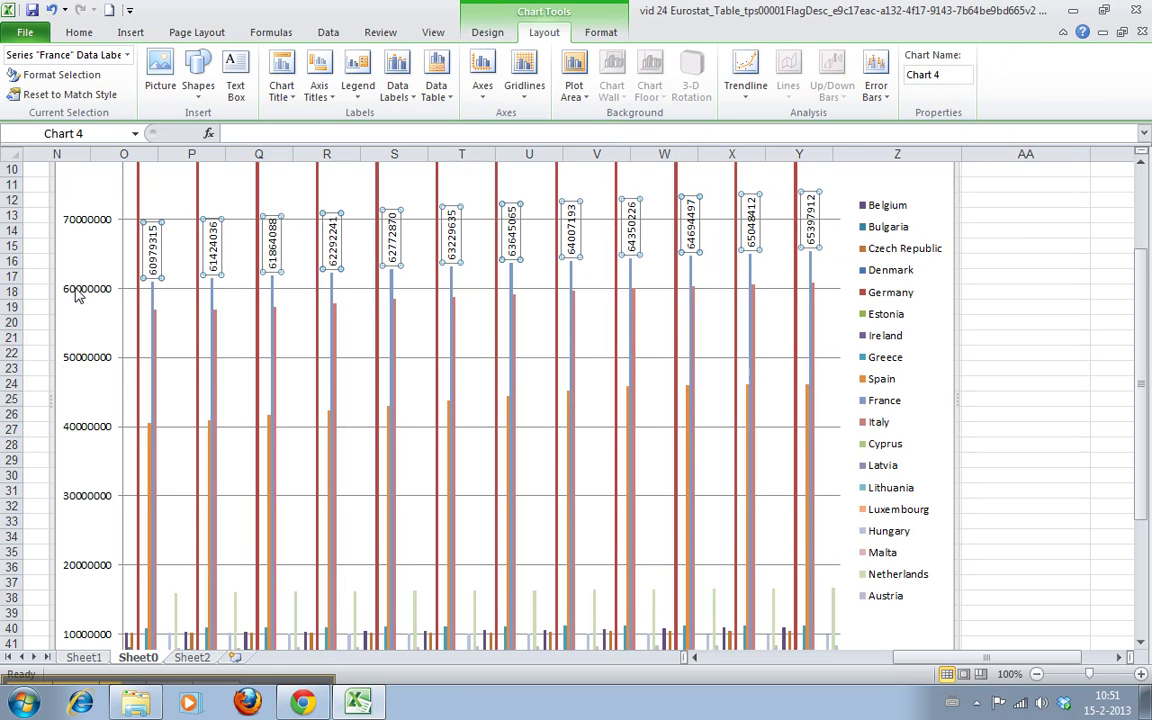
Review the France labels' number, fill, border colour and border style options.
left_click(1010, 460)
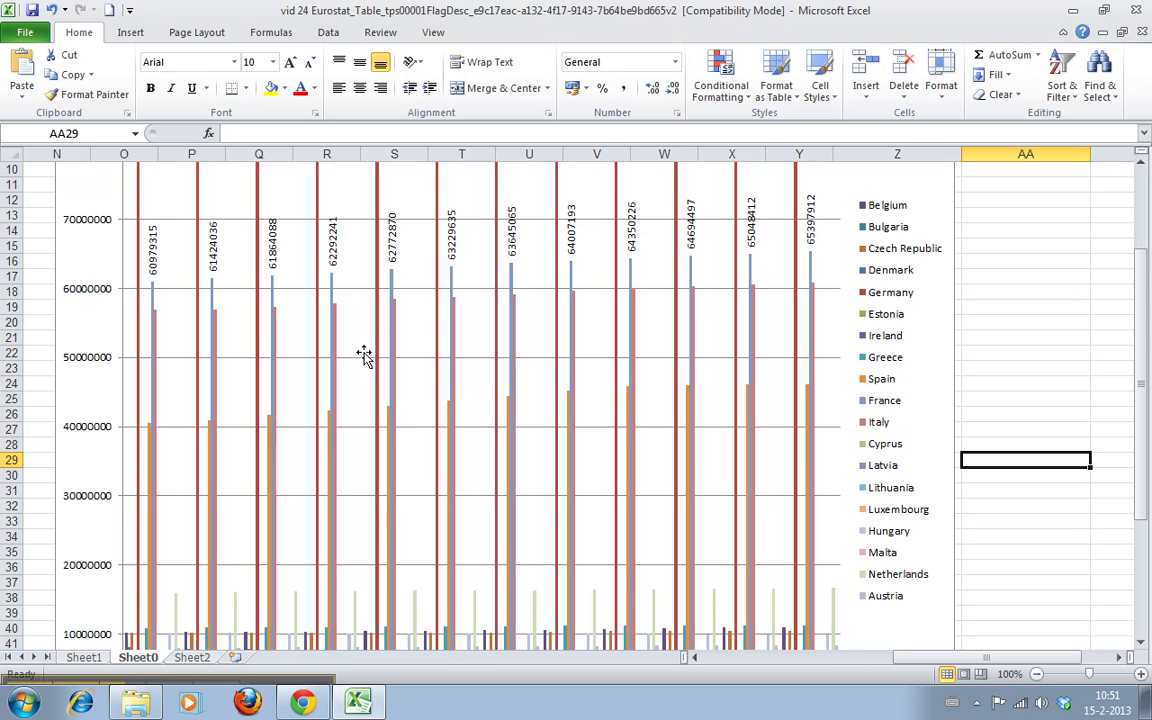
double_click(392, 242)
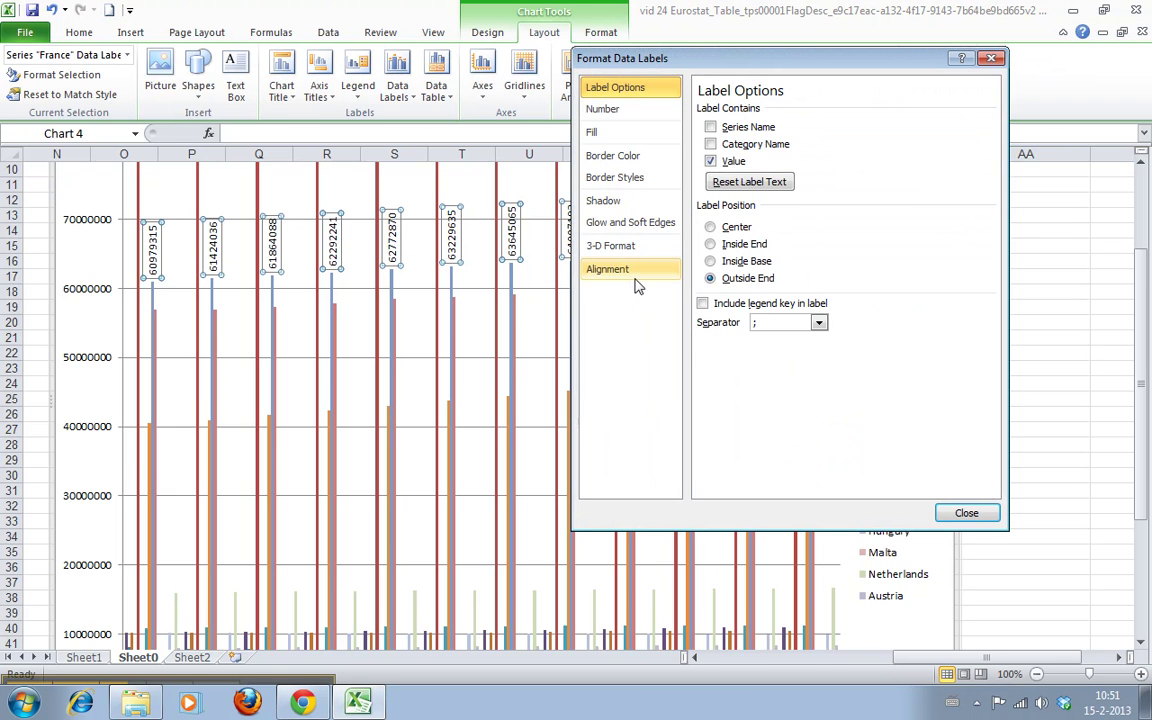
left_click(631, 112)
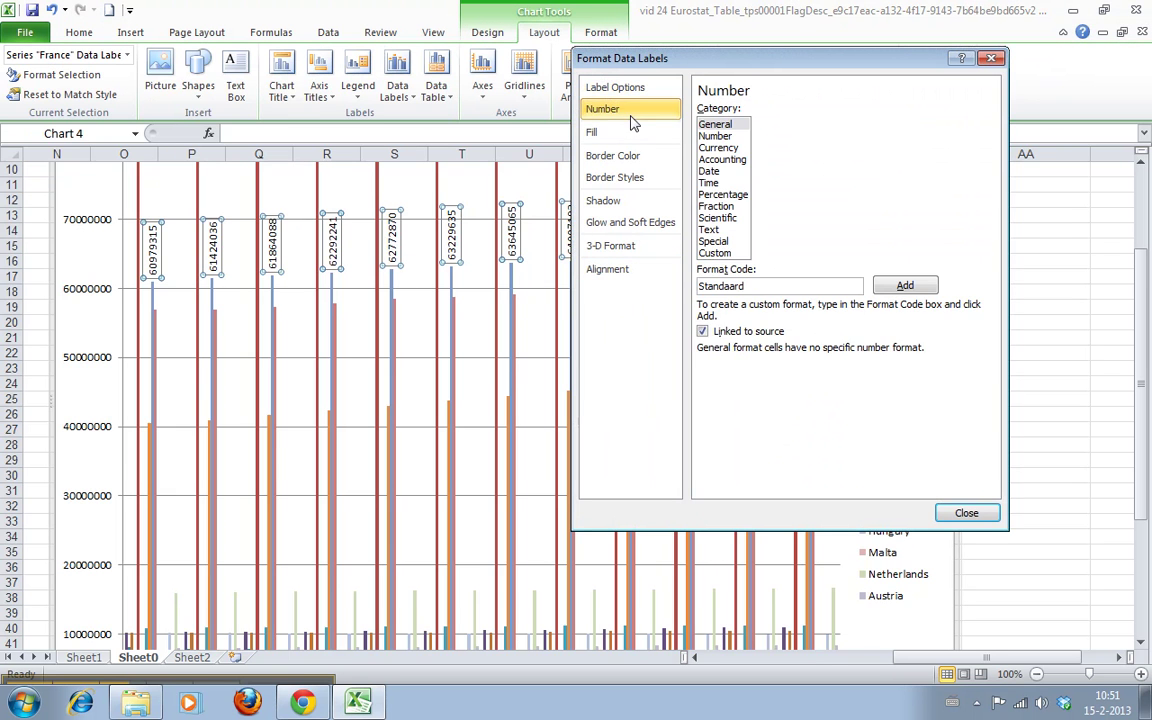
left_click(631, 135)
left_click(615, 155)
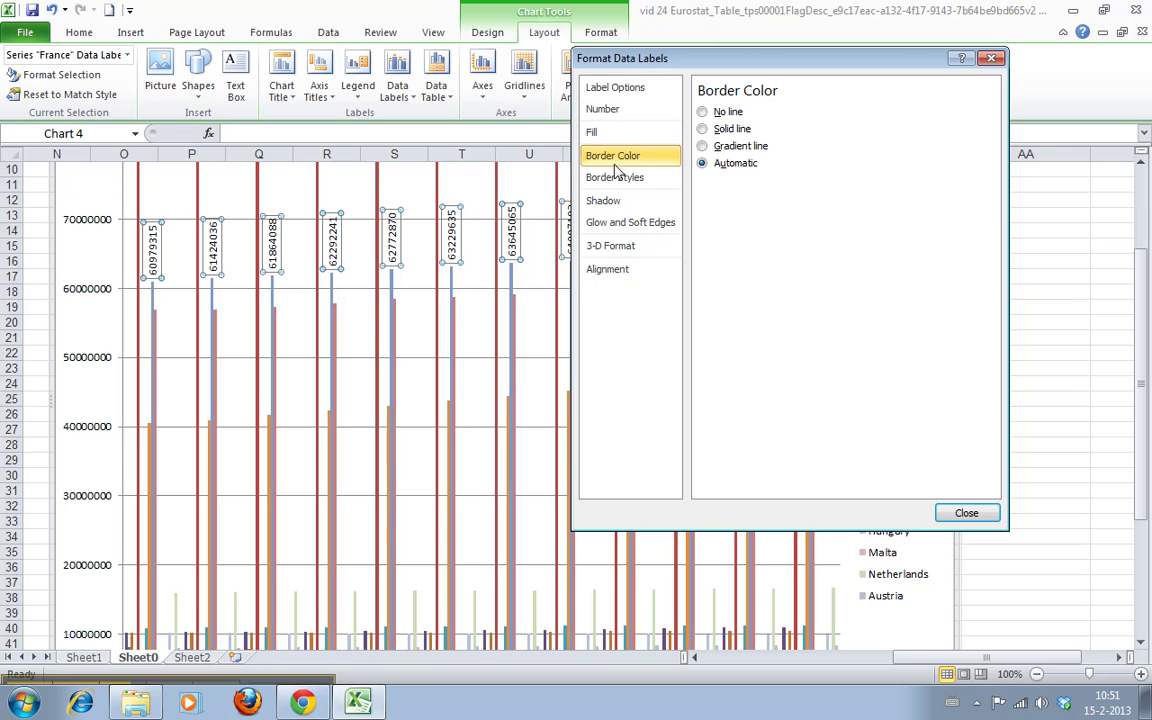
left_click(616, 177)
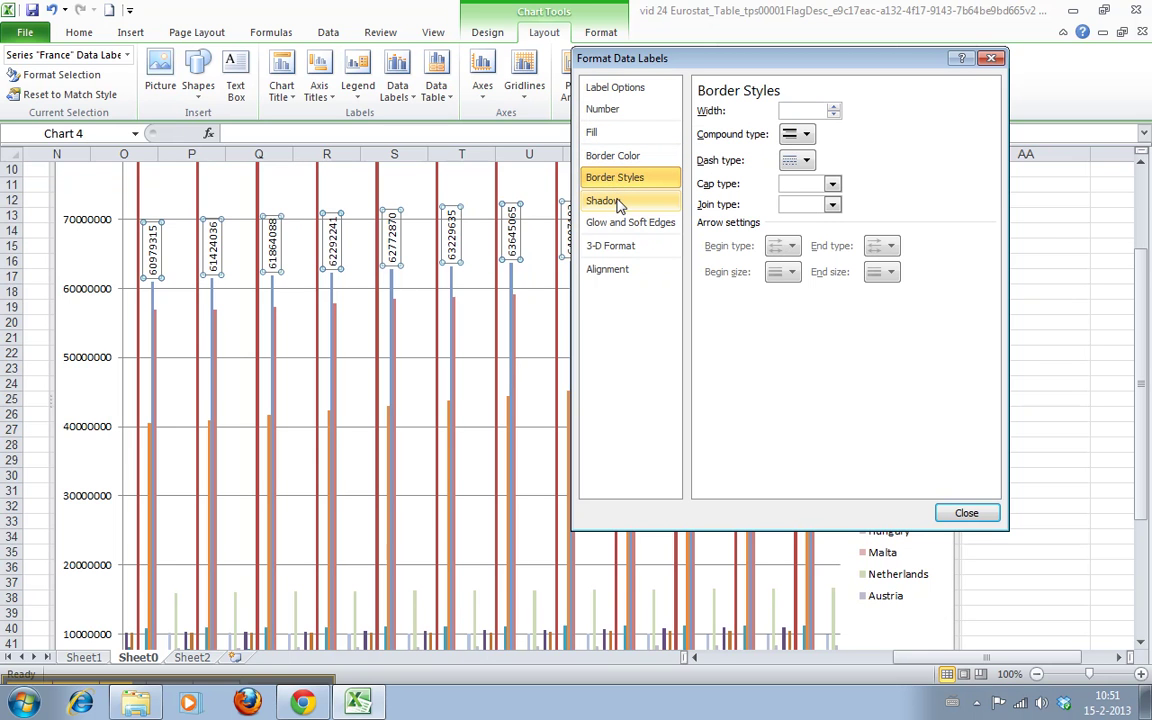
Review the labels' shadow, glow, 3-D and alignment options, leaving them unchanged.
left_click(617, 202)
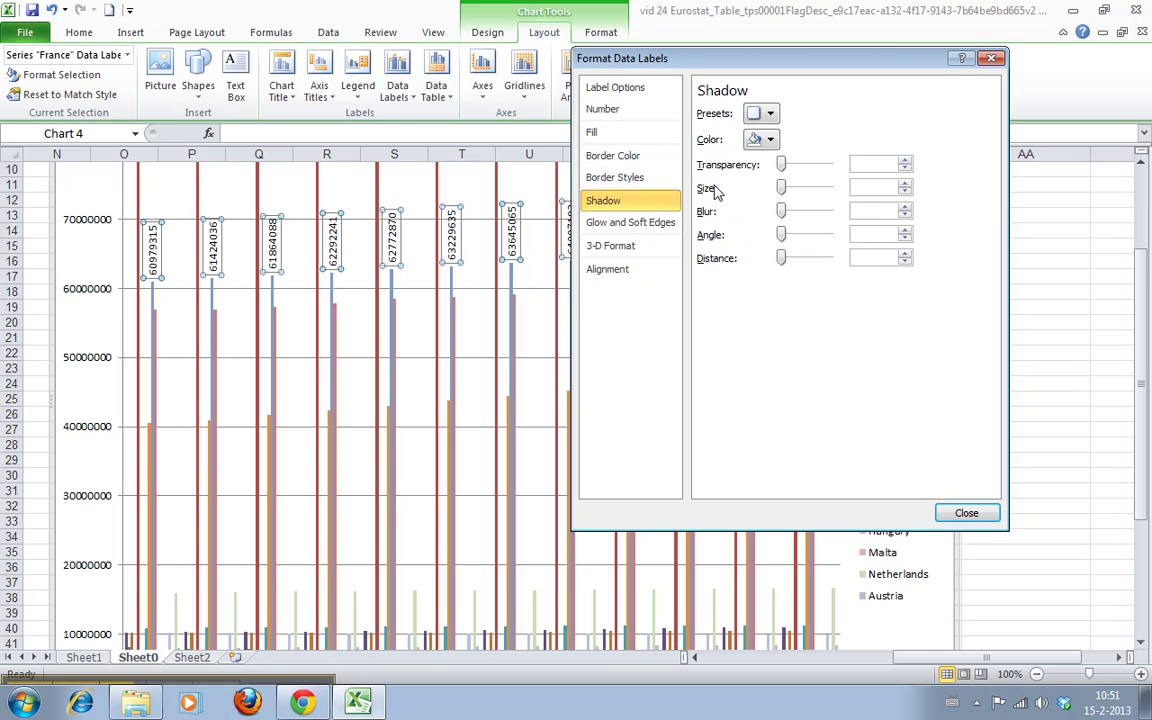
left_click(655, 222)
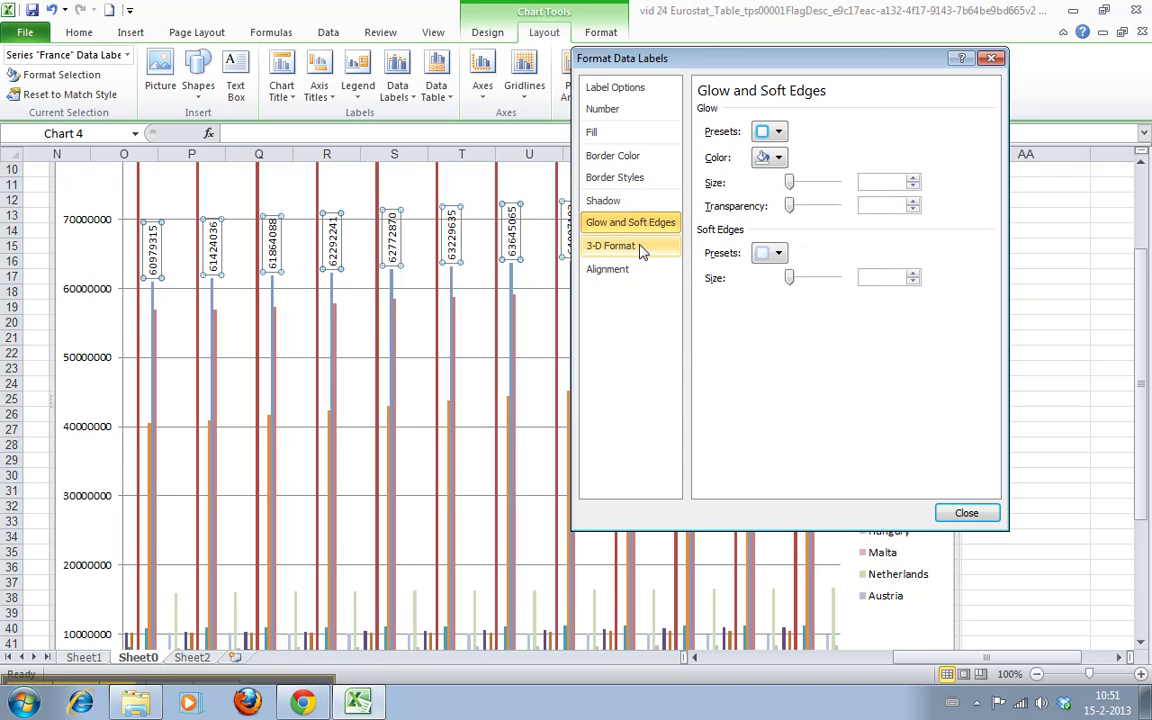
left_click(640, 249)
left_click(640, 274)
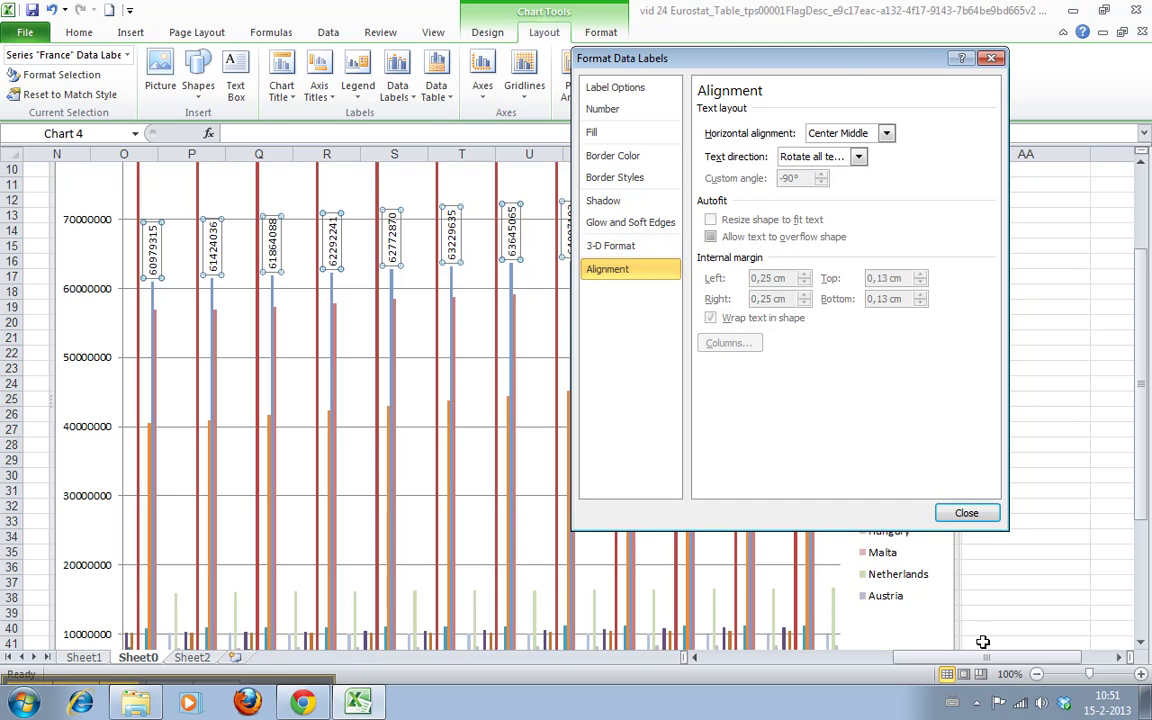
left_click(966, 512)
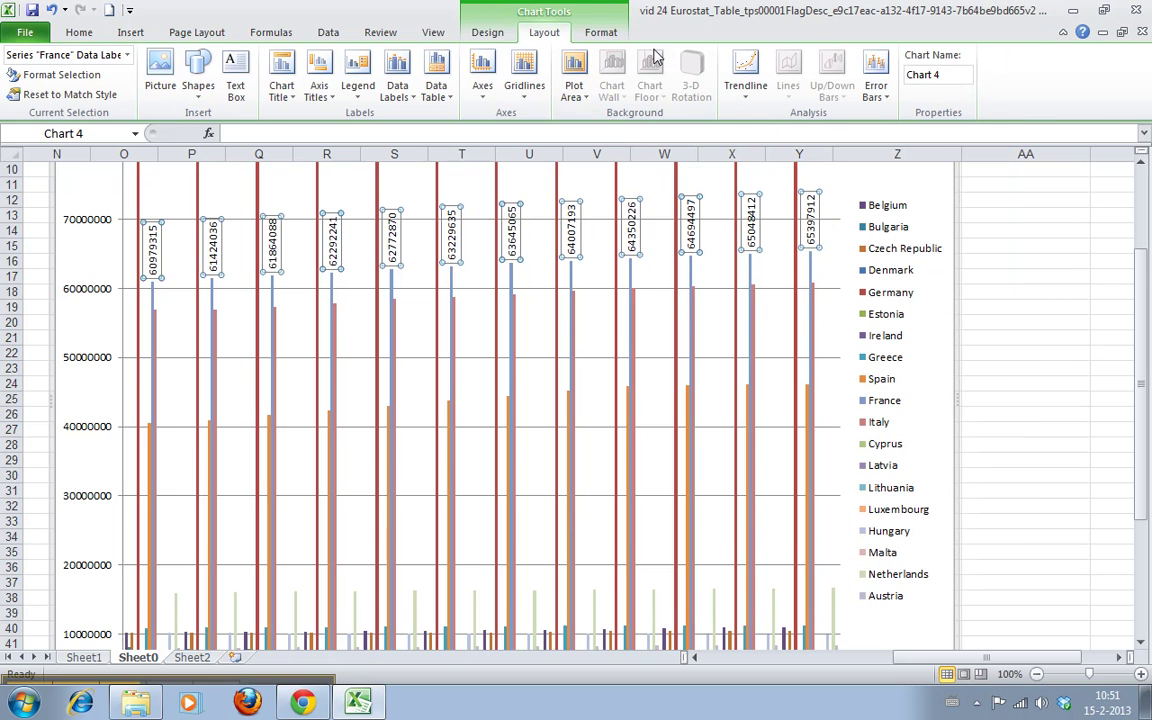
left_click(598, 32)
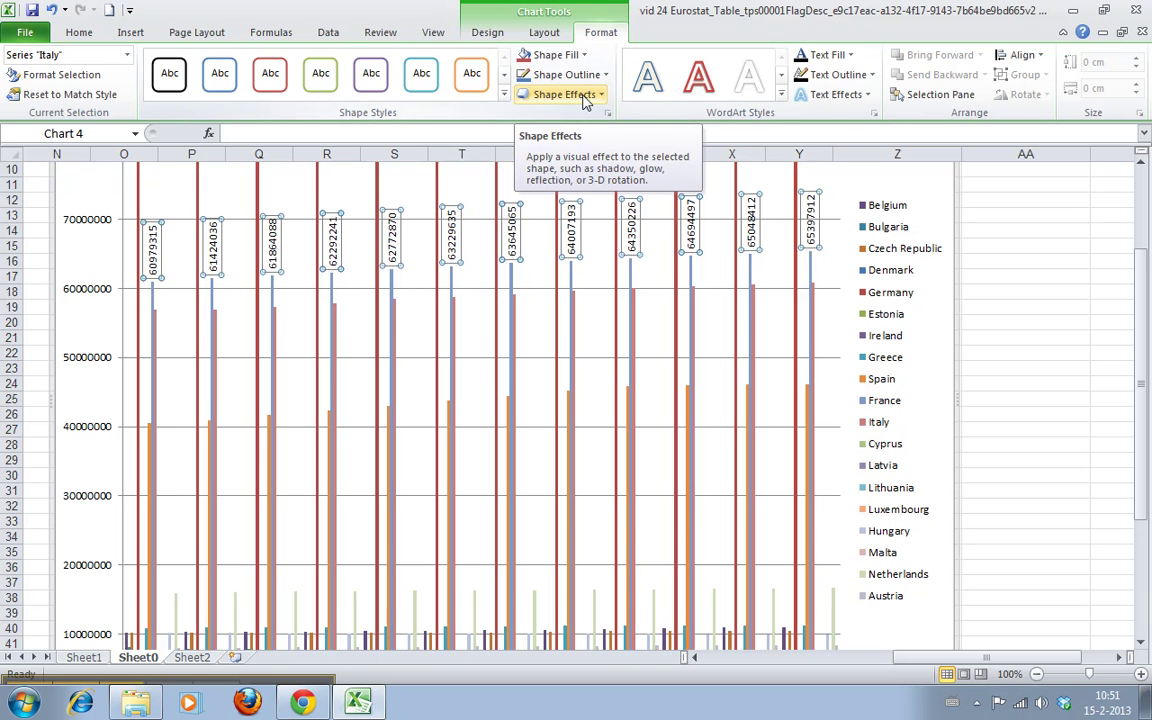
Fill the France data labels with solid Dark Blue, Text 2, Lighter 60%.
left_click(30, 74)
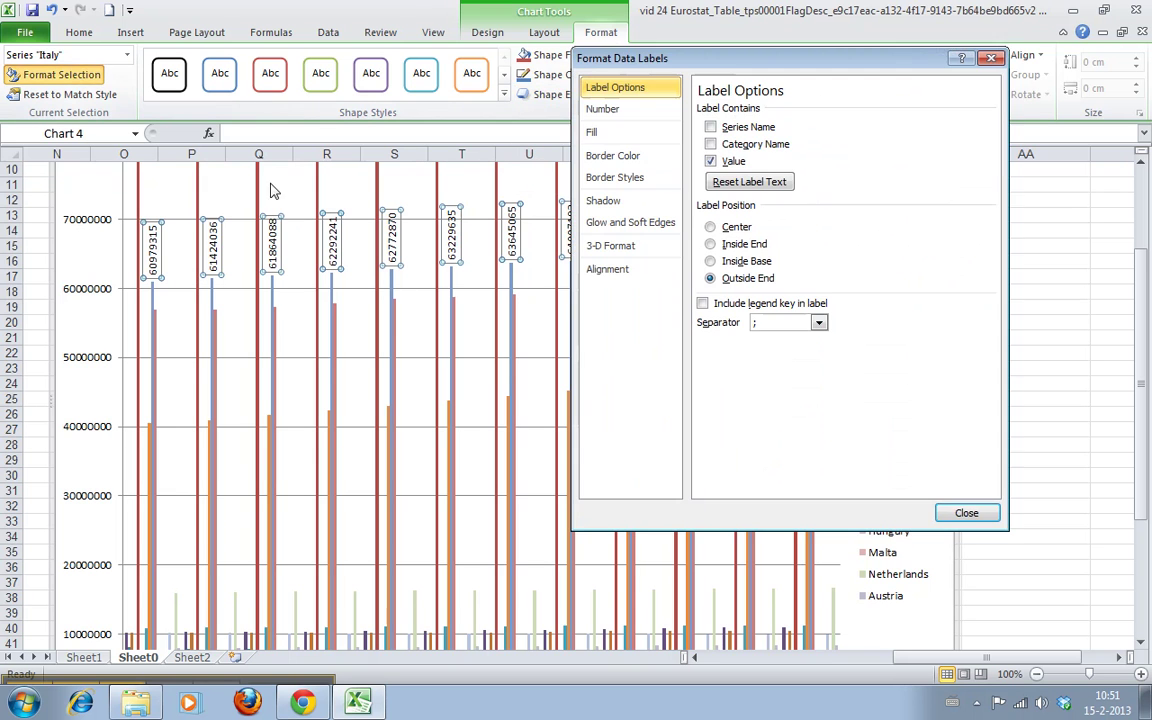
left_click(640, 155)
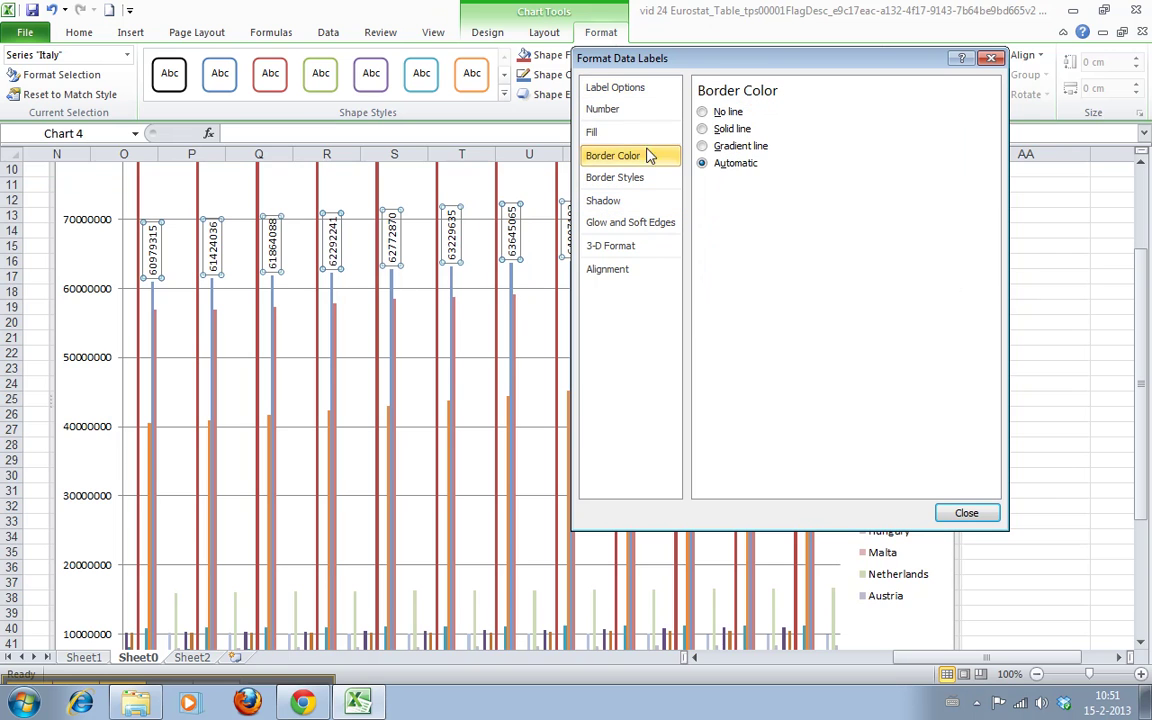
left_click(625, 132)
left_click(702, 128)
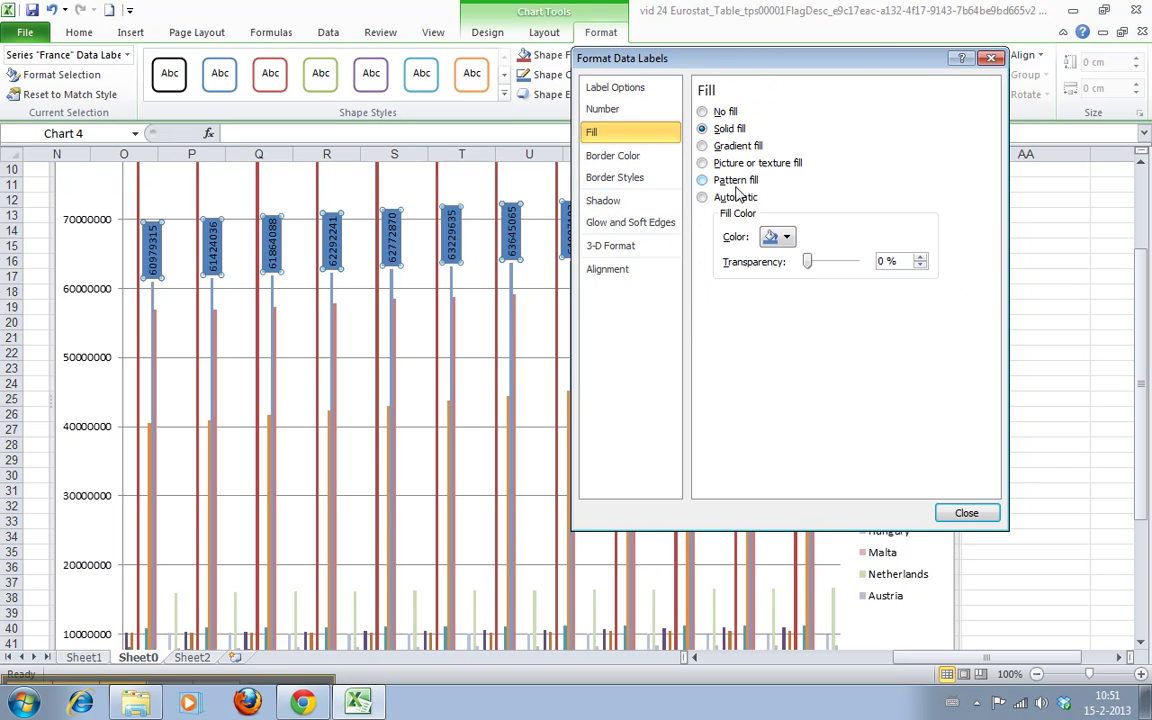
left_click(785, 238)
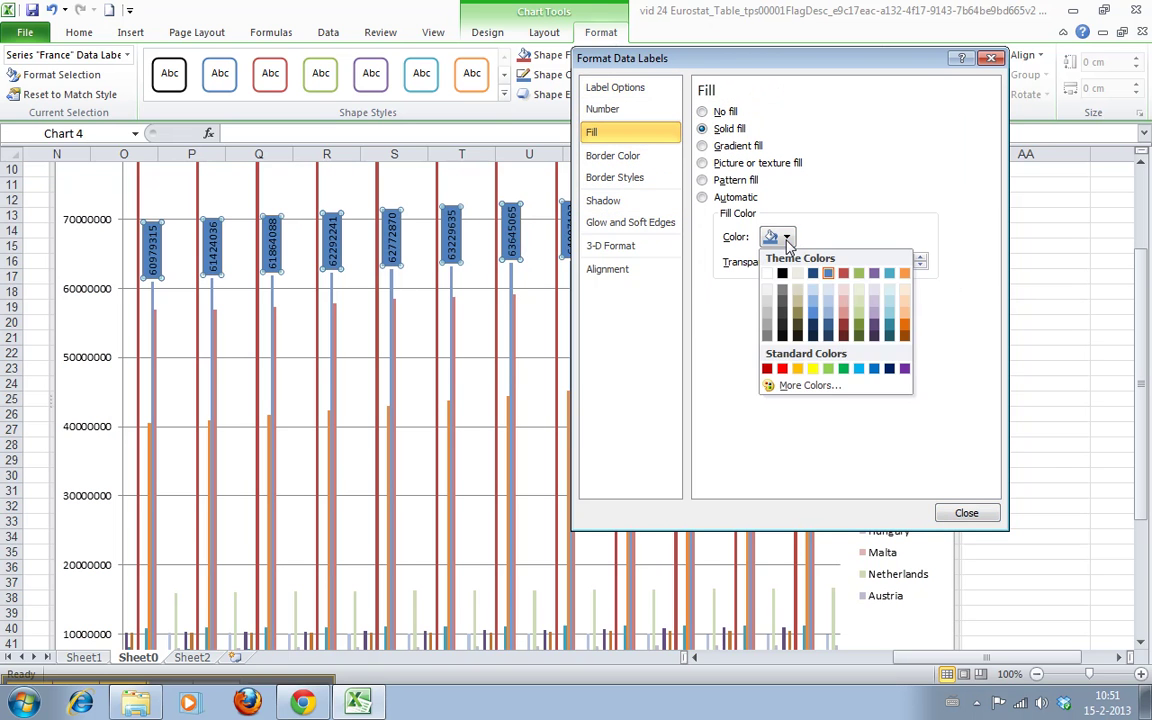
left_click(817, 306)
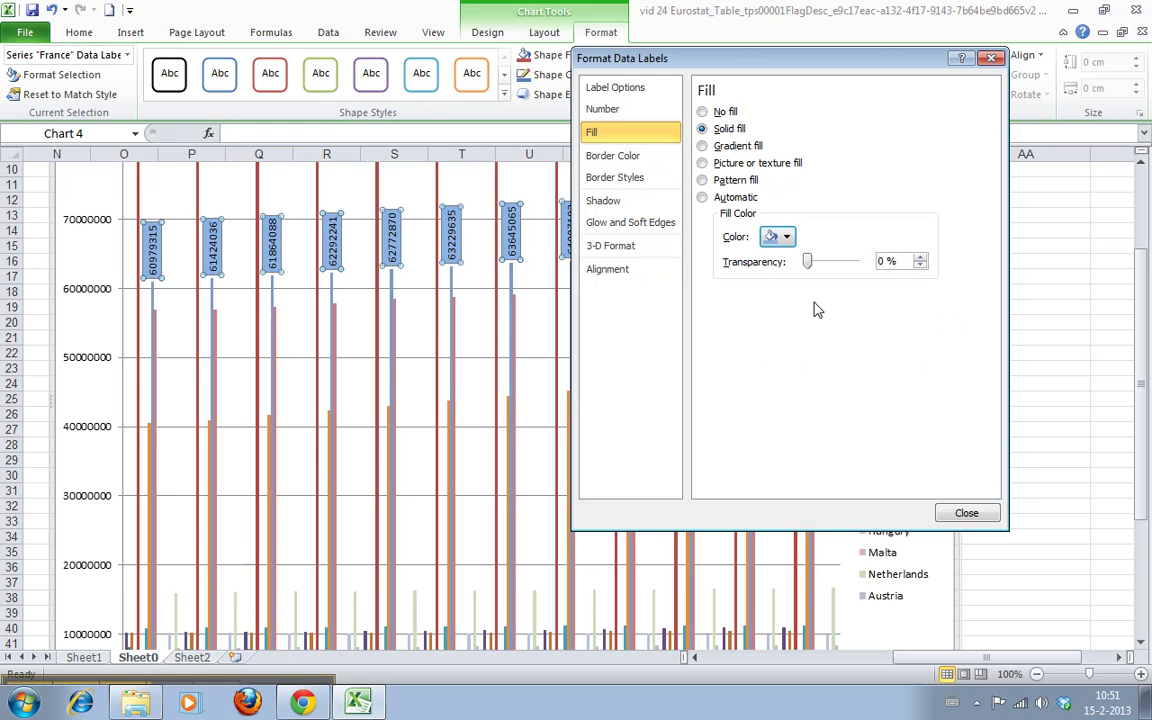
left_click(966, 514)
left_click(1003, 429)
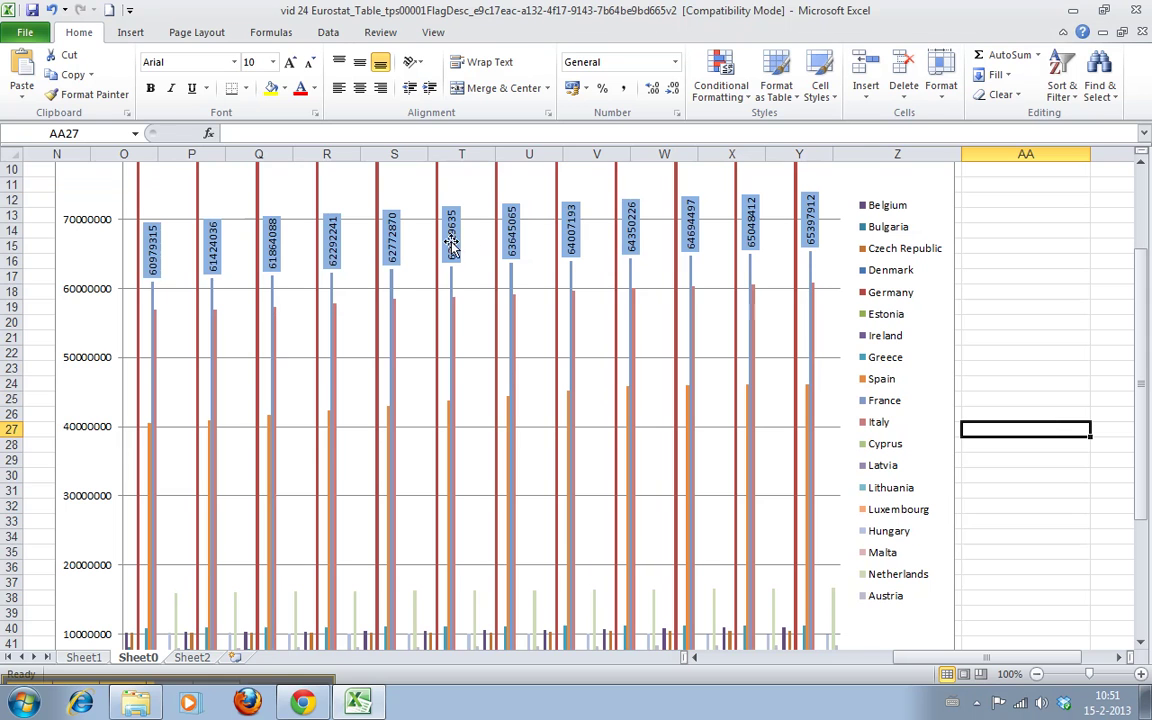